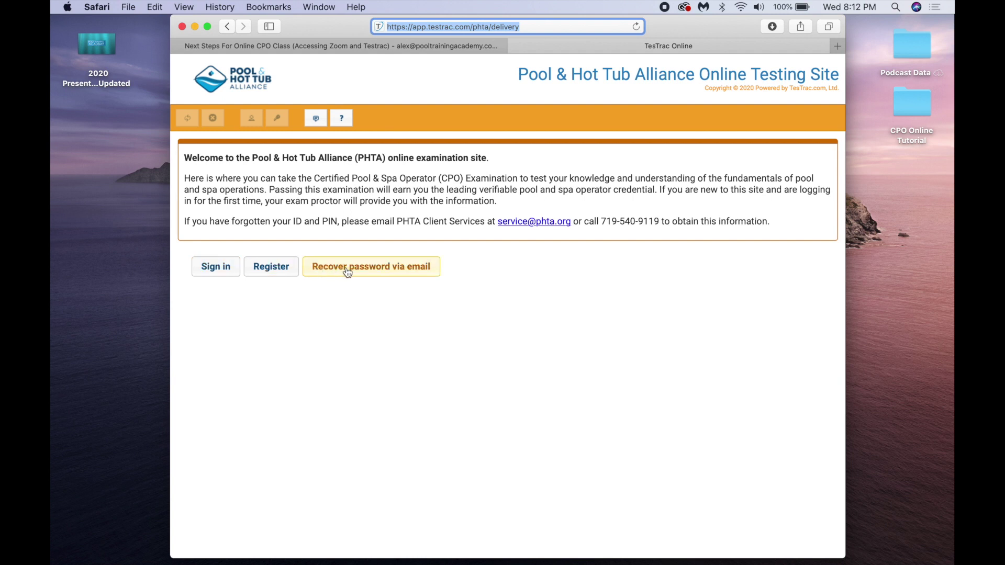
- Enter the logon ID and password in the TesTrac logon form and tick 'I accept these terms and conditions'
left_click(222, 276)
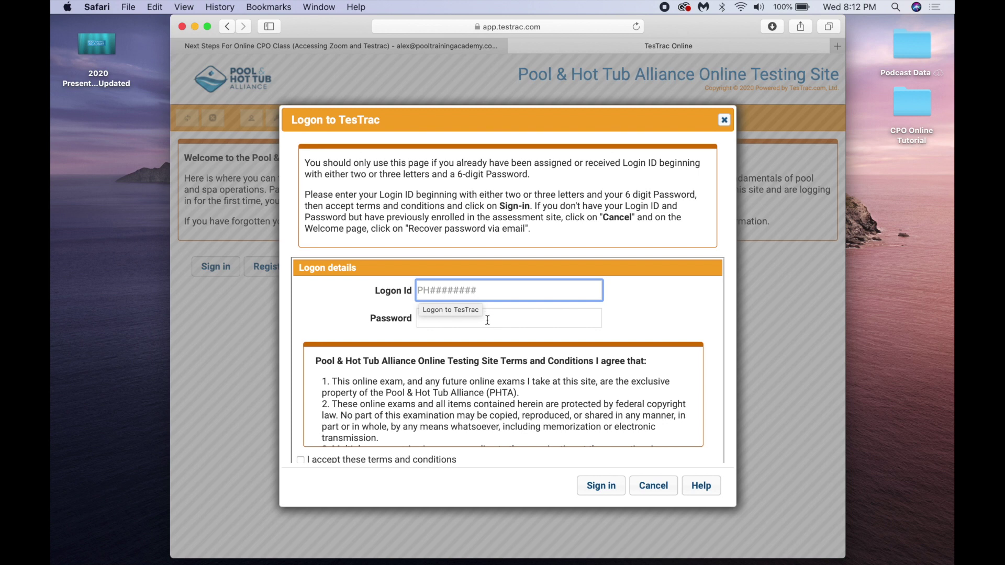
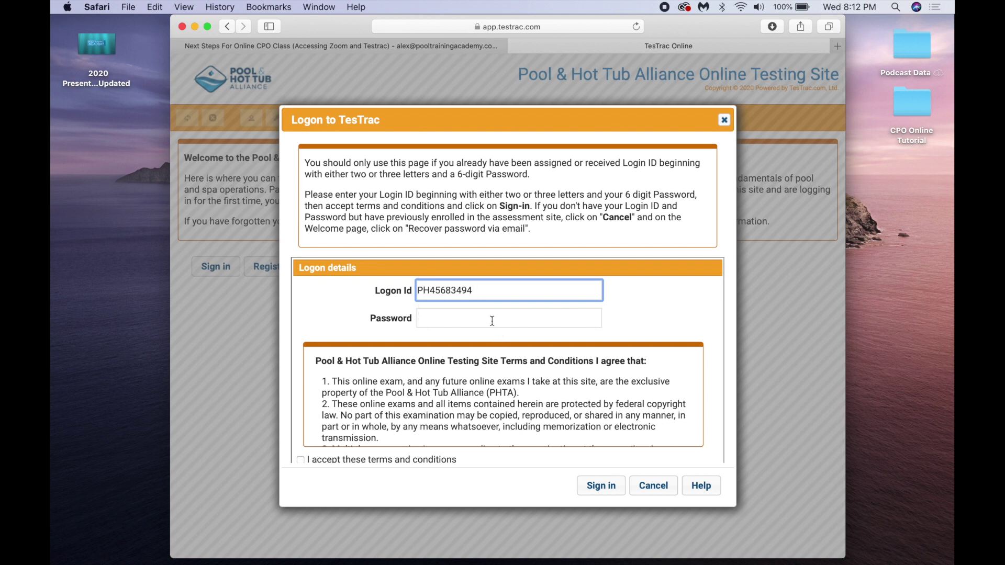
left_click(492, 321)
type("•••••")
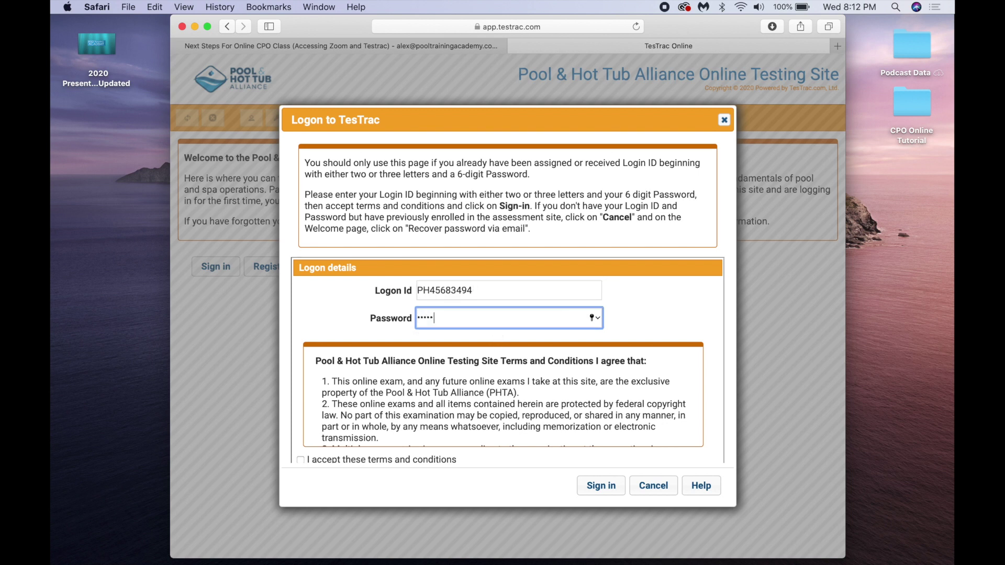
type("••")
key("shift+Tab")
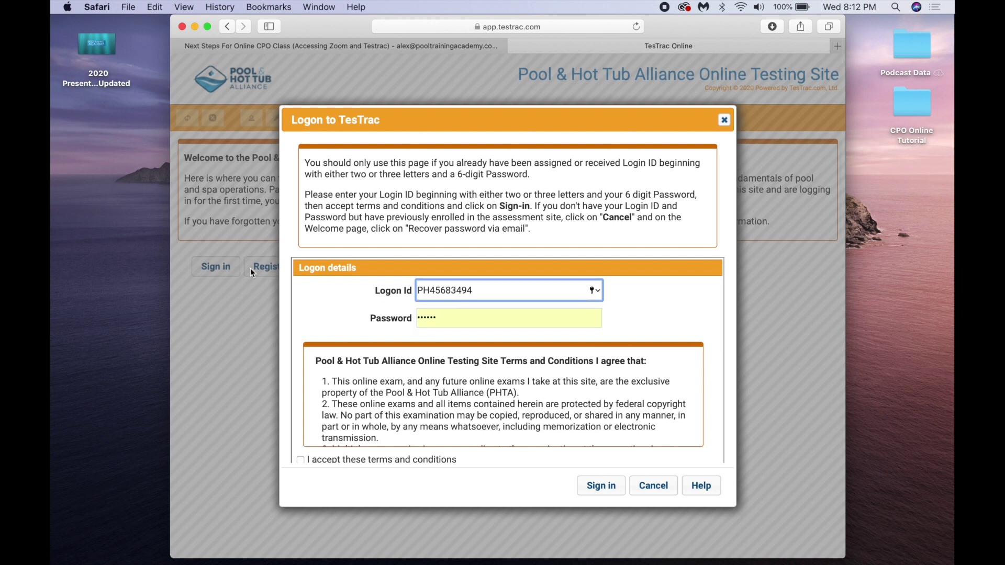
scroll(303, 296, "down", 2)
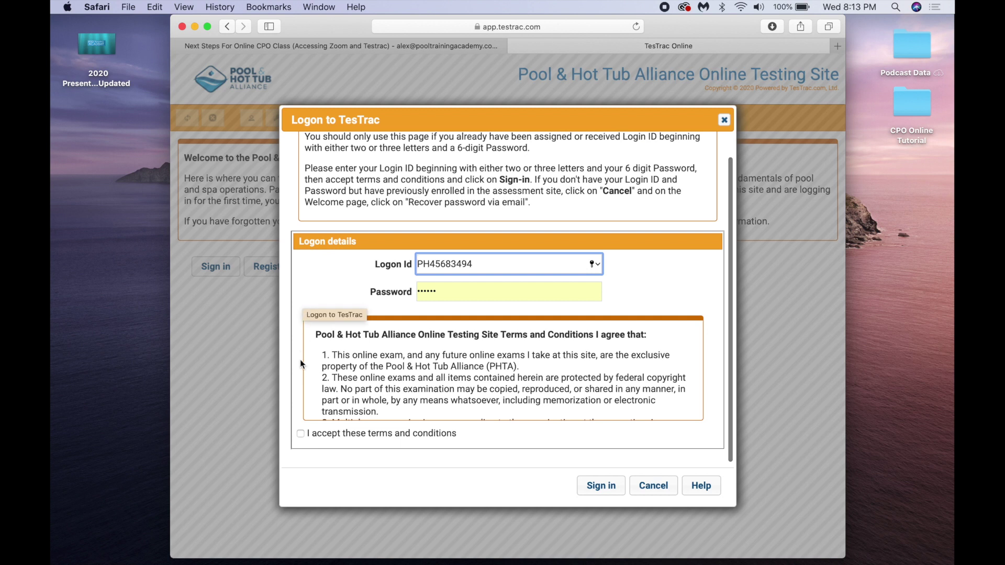
left_click(300, 434)
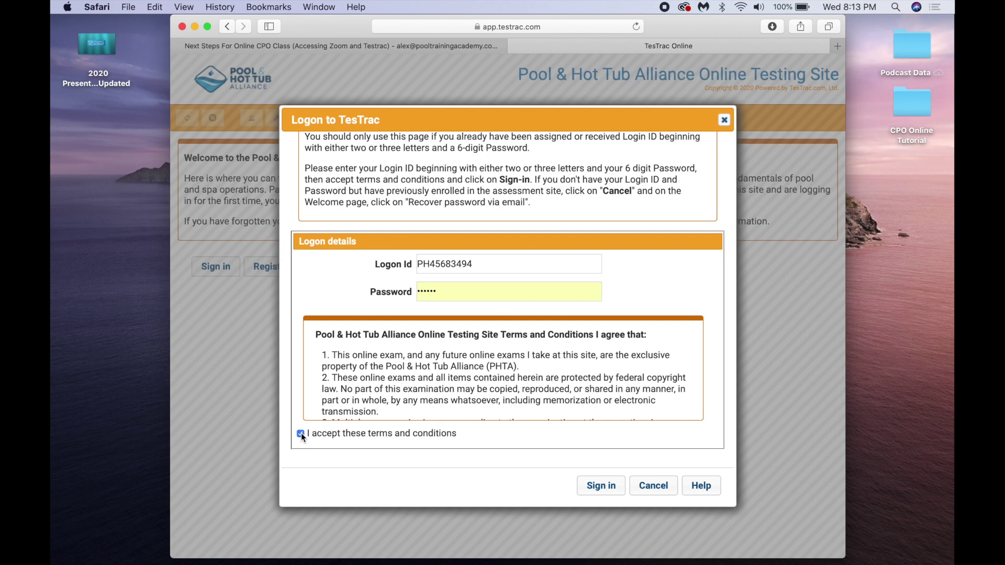
- Sign in, then collapse and re-expand 'Assigned to me (1)' listing ADA_1.5_CPO English Imperial
left_click(593, 486)
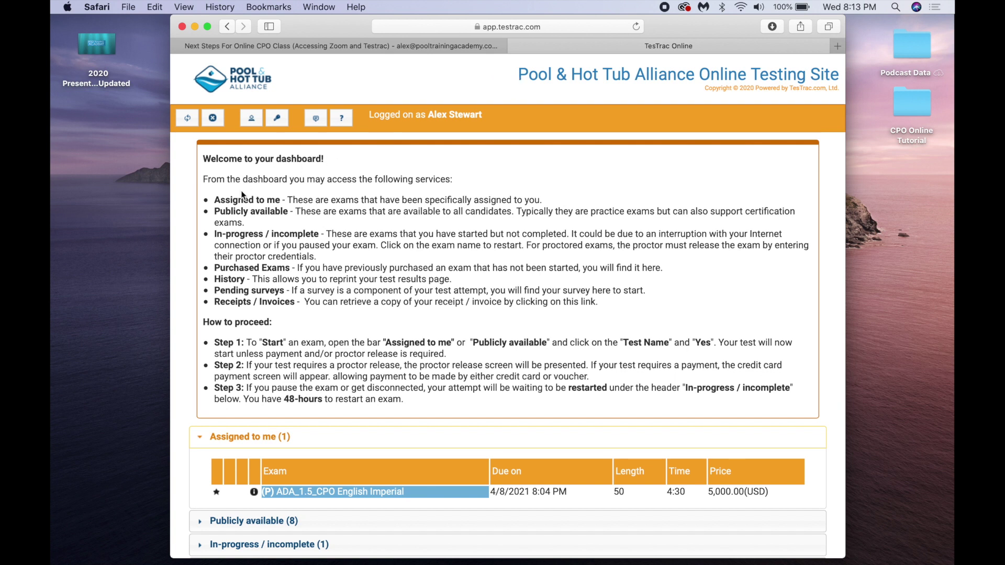
scroll(210, 207, "down", 2)
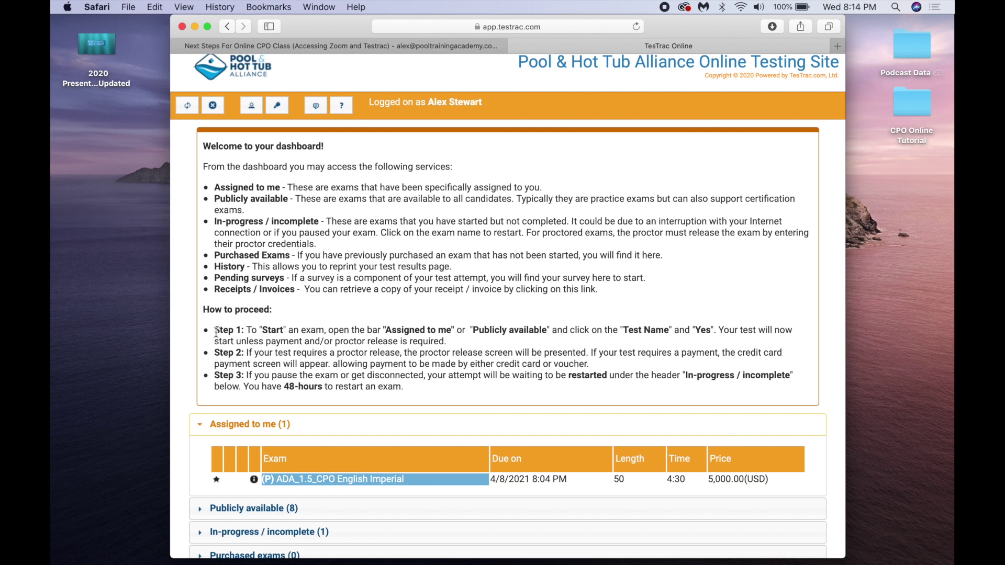
left_click(200, 426)
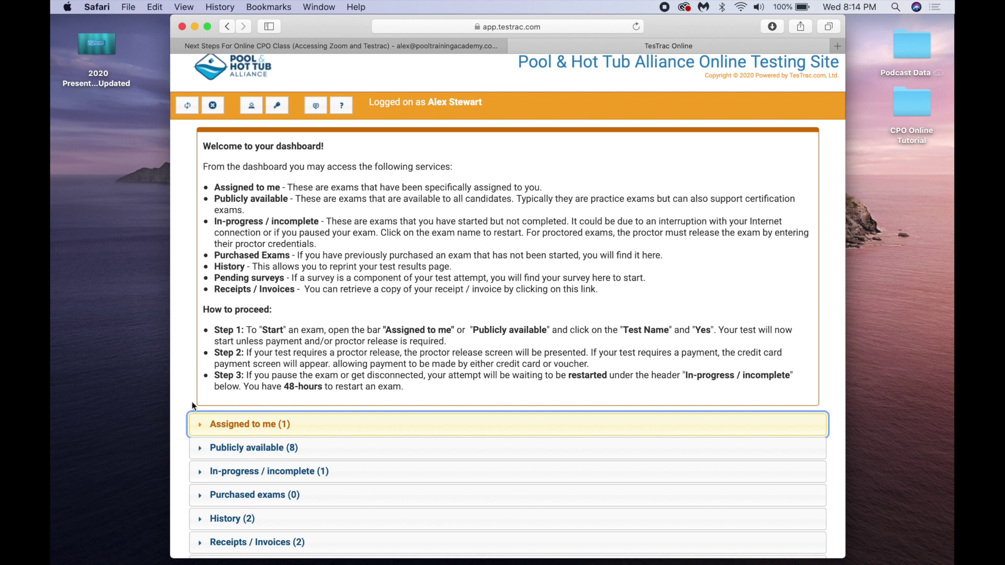
left_click(201, 429)
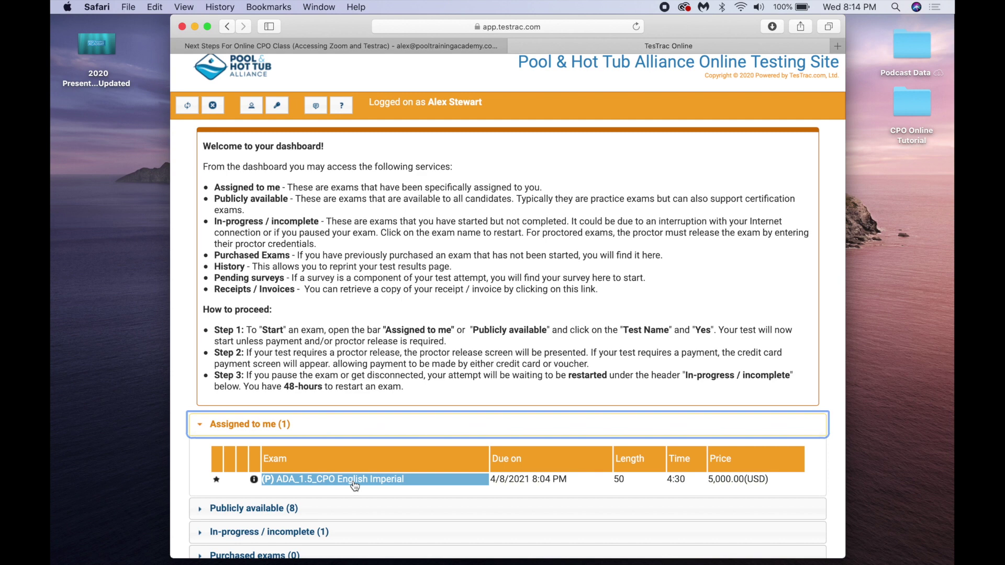
- Start ADA_1.5_CPO English Imperial and confirm with Yes, bringing up the 5,000.00 USD payment window
left_click(354, 481)
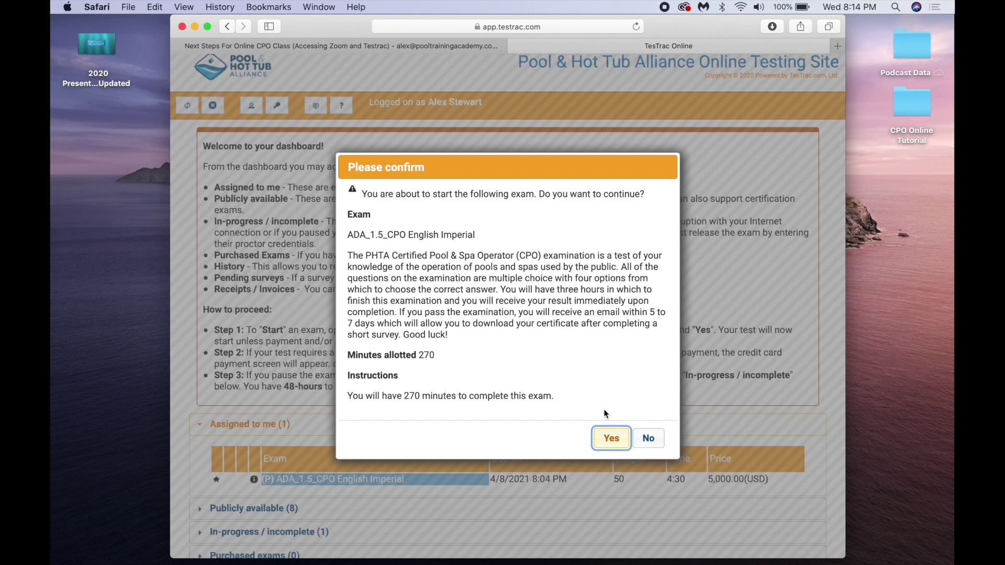
left_click(610, 440)
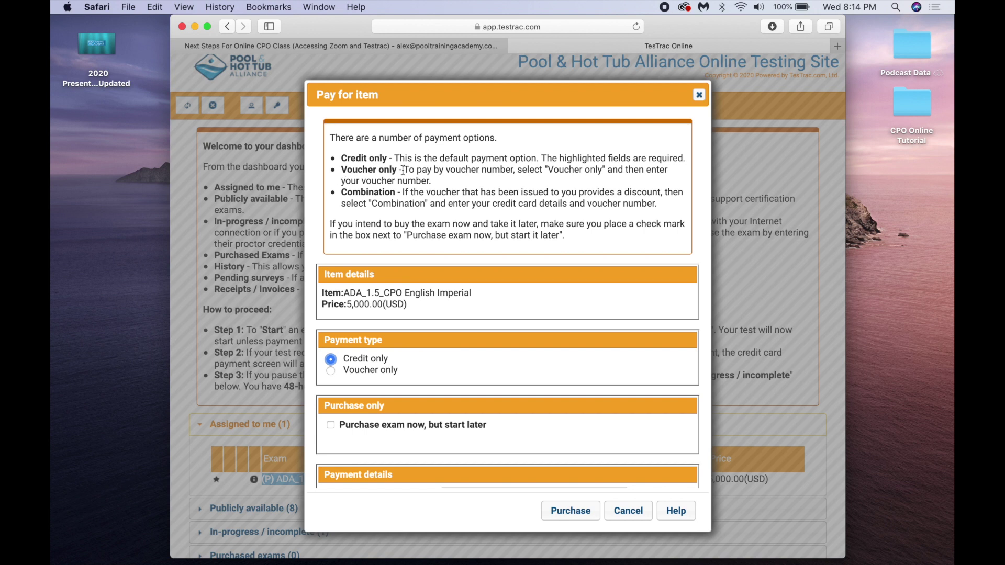
- Select 'Voucher only' as the payment type and place the cursor in the empty Voucher field
scroll(402, 181, "down", 2)
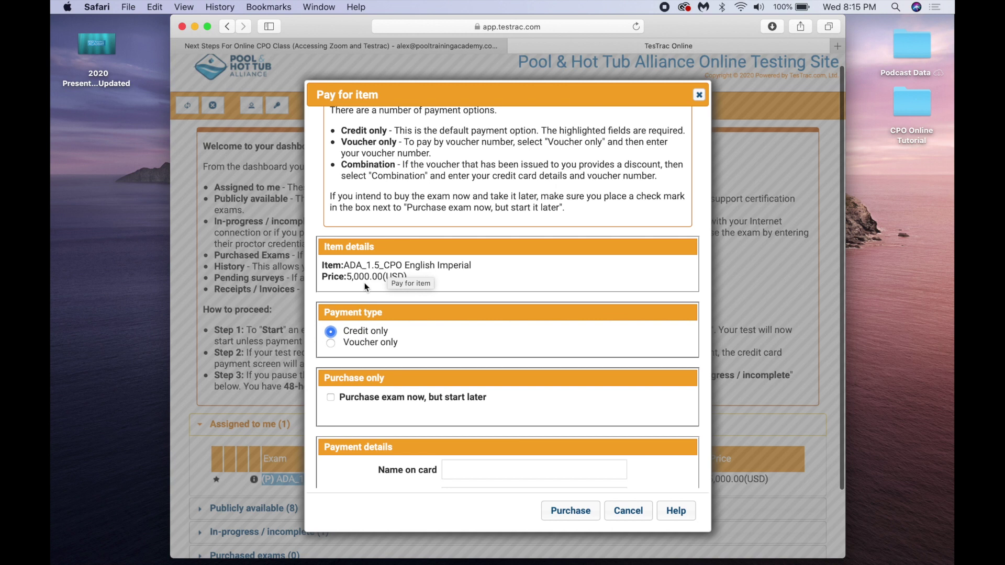
left_click(331, 343)
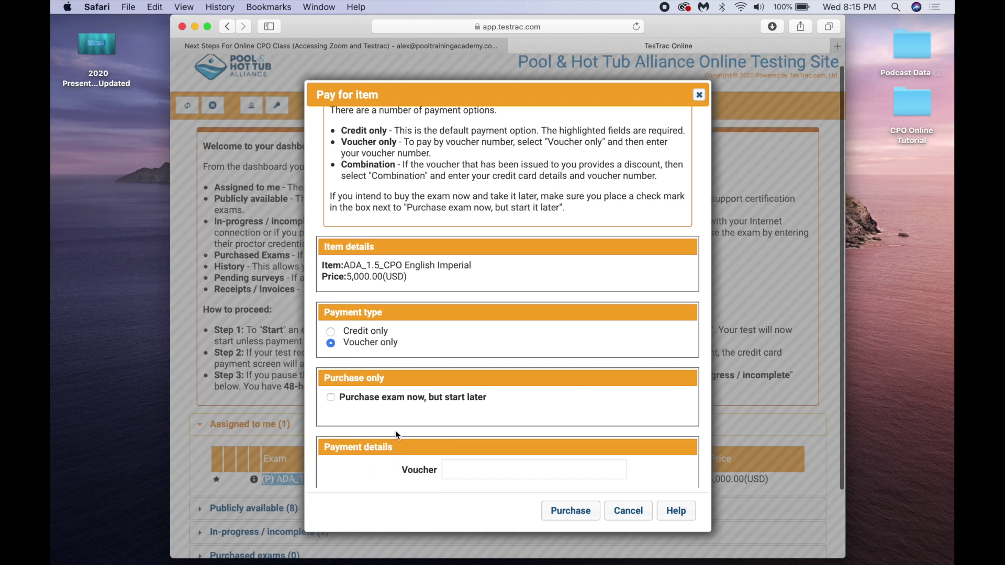
left_click(459, 470)
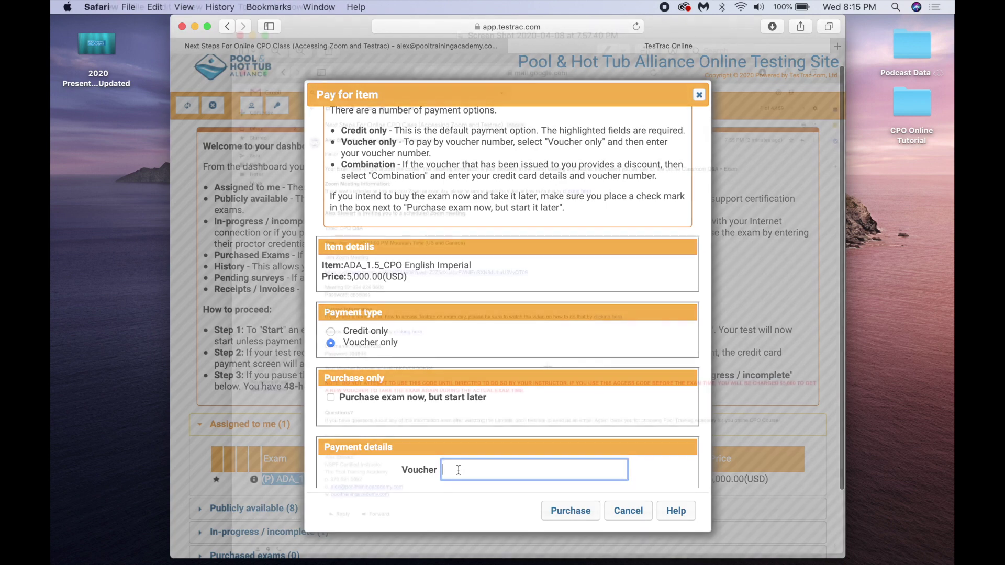
- Bring up the instructor's email screenshot in Preview and use Edit > Copy on it
key("super+Tab")
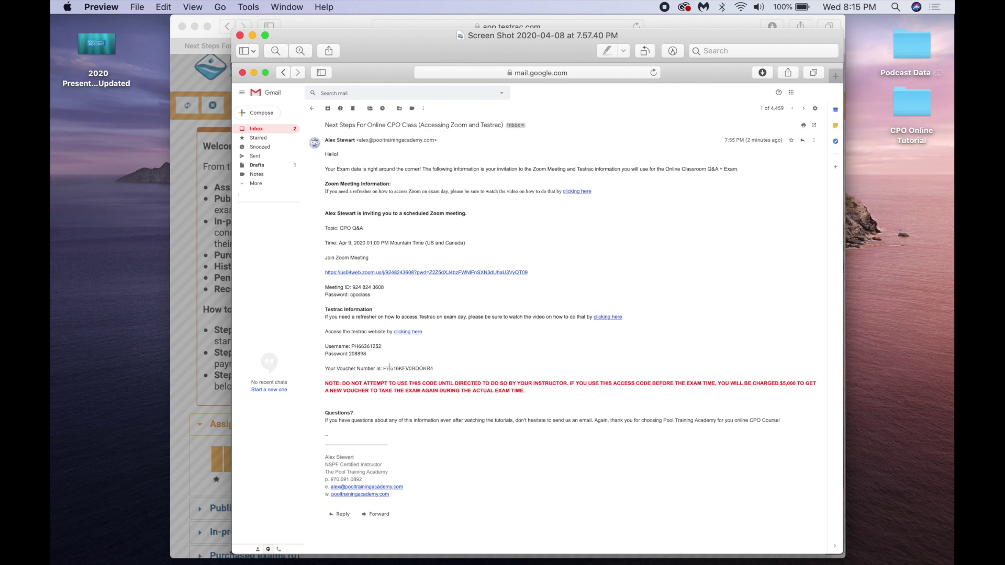
left_click(162, 7)
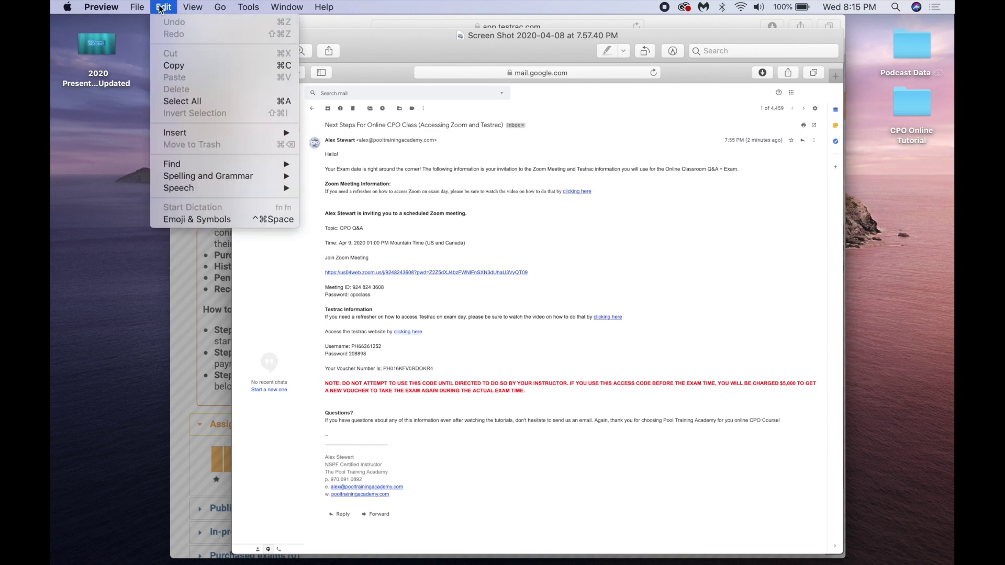
left_click(168, 67)
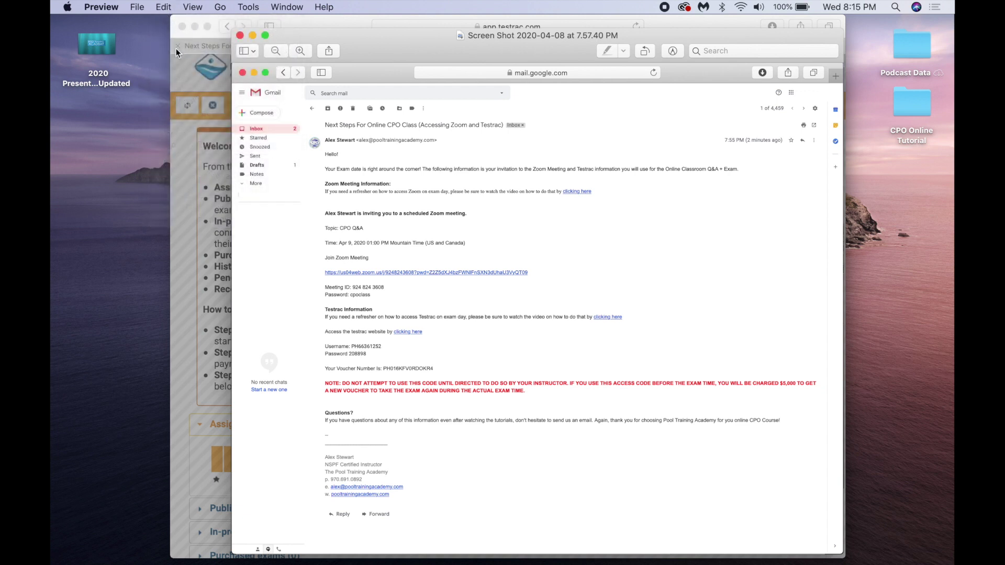
- Enter the voucher code in the Voucher field, check its characters, and purchase the exam
left_click(208, 242)
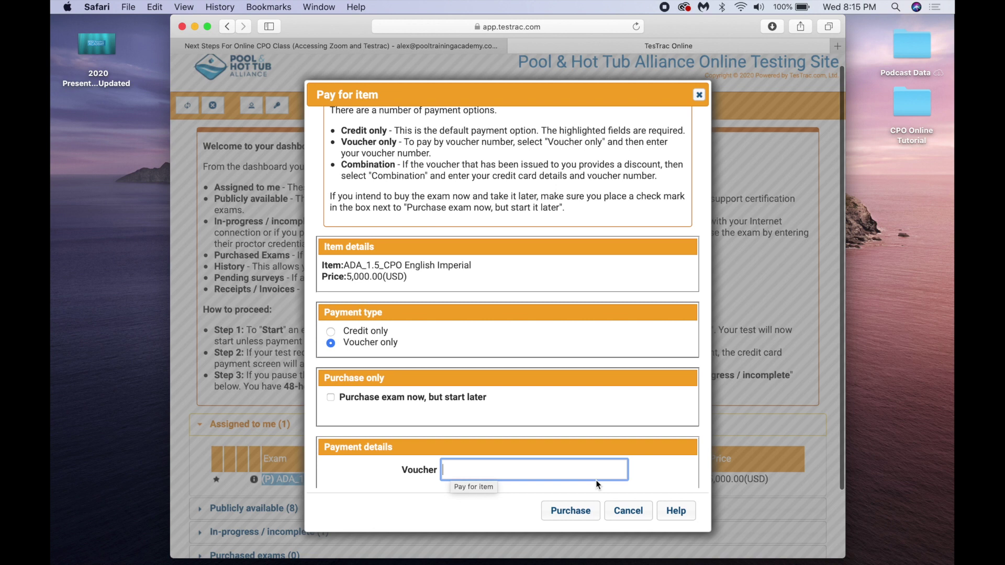
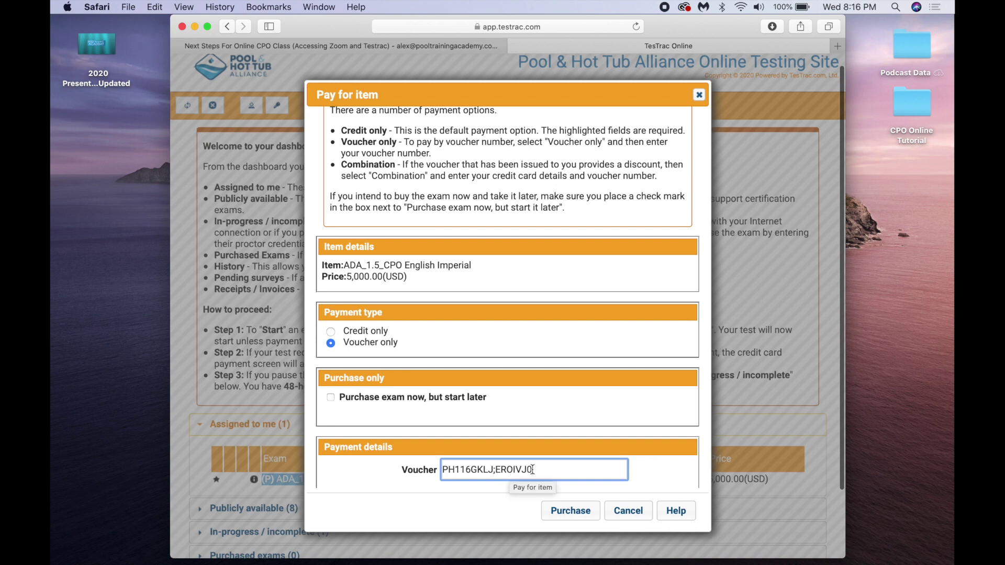
mouse_move(532, 470)
left_mouse_down()
mouse_move(500, 477)
mouse_move(514, 473)
left_mouse_up()
left_click(547, 470)
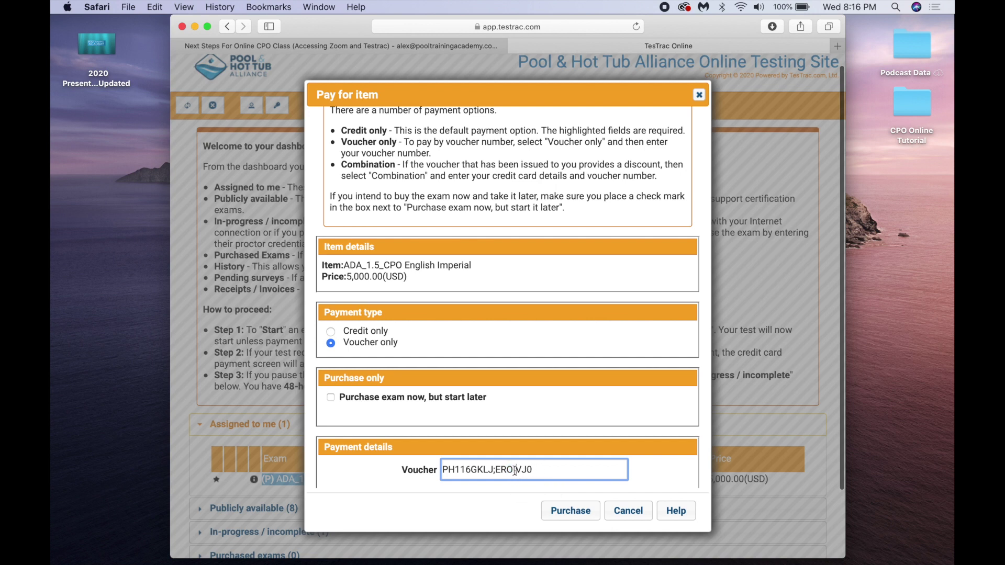
left_click(515, 470)
left_click_drag(460, 470, 464, 470)
left_click(558, 512)
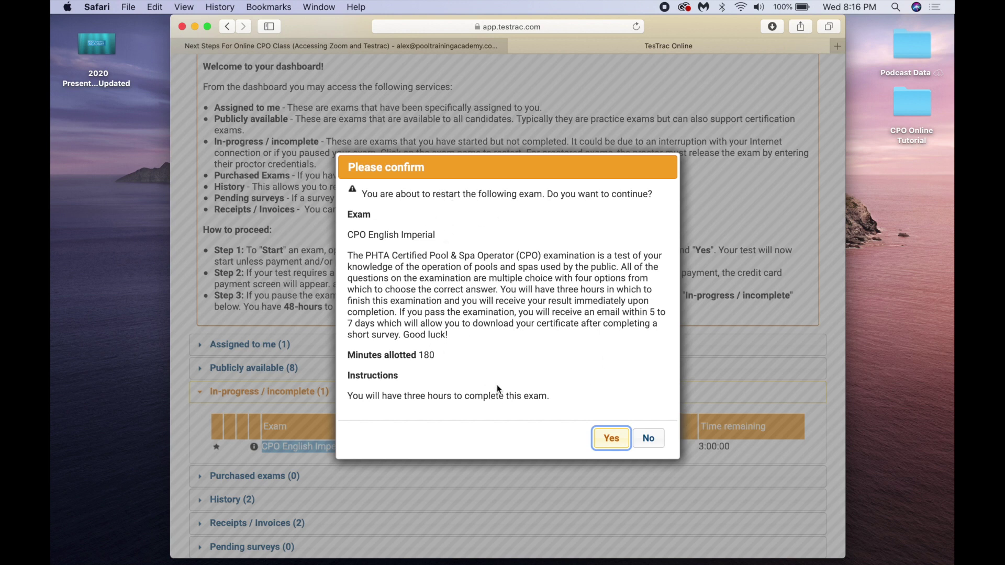
- Confirm with Yes so question 1 of 50 appears with the 3:00:00 timer running
left_click(611, 440)
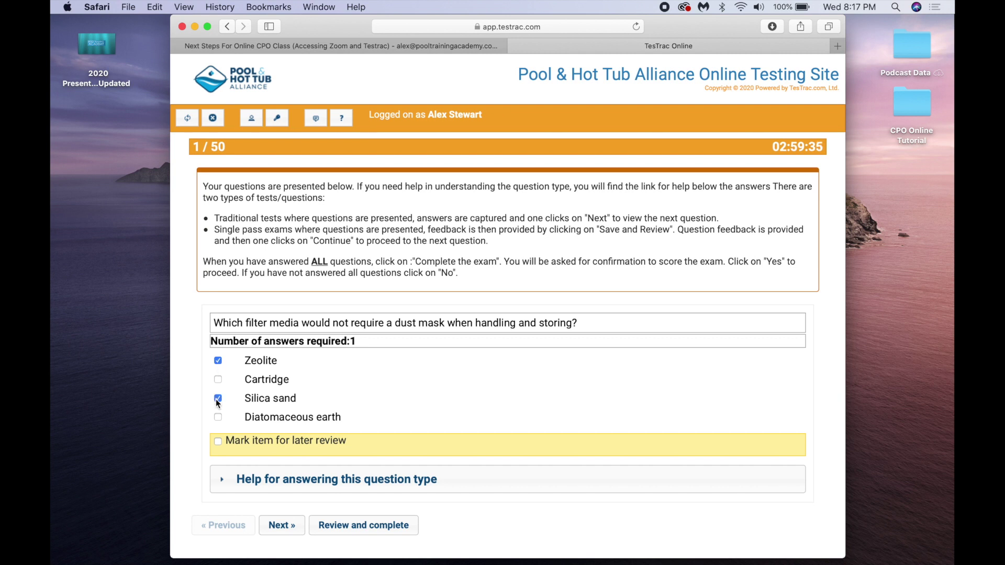
- Toggle the Cartridge, Diatomaceous earth and Zeolite answers on question 1, leaving none ticked
left_click(218, 380)
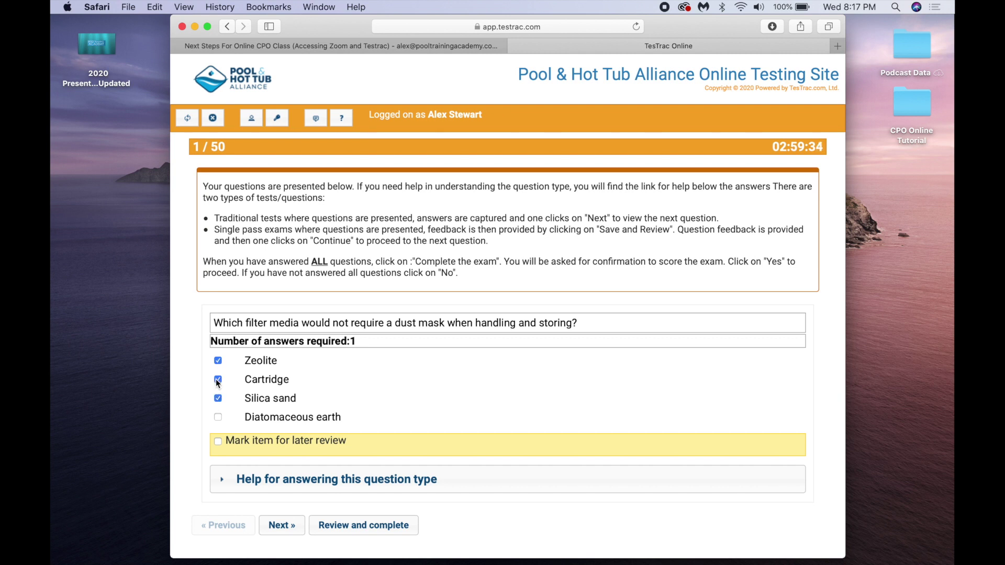
left_click(217, 417)
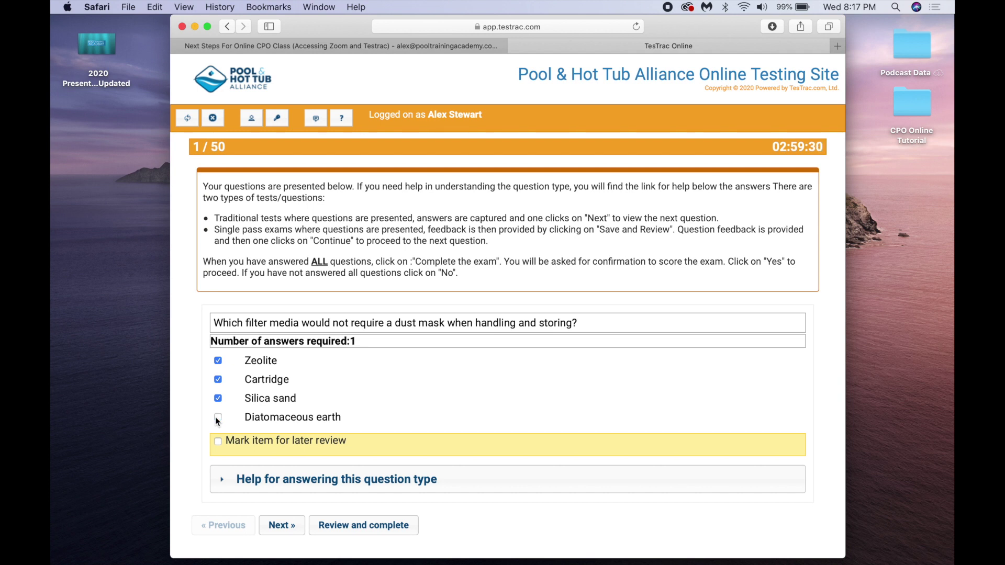
left_click(218, 380)
left_click(218, 361)
left_click(217, 361)
left_click(219, 362)
left_click(345, 528)
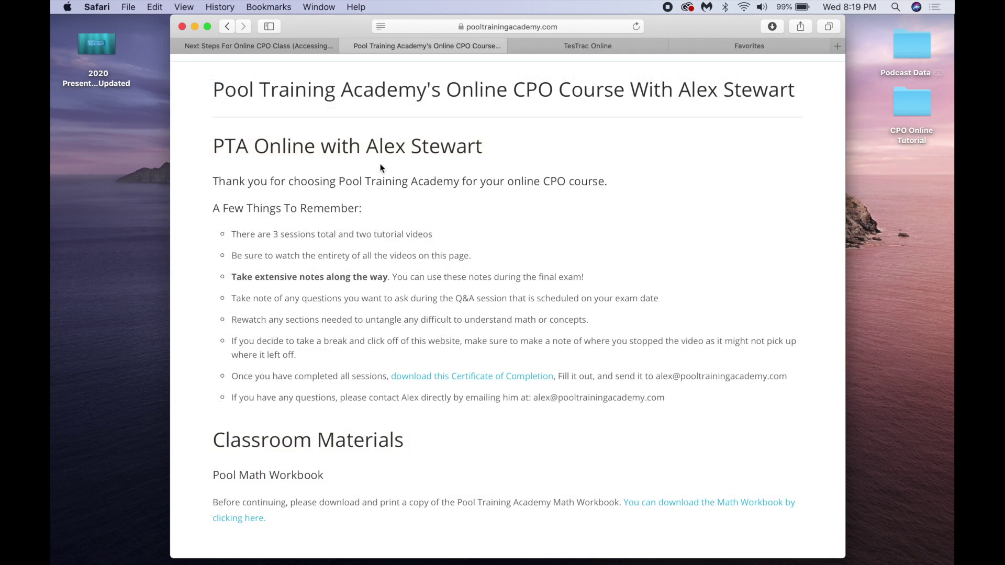
- Scroll to Classroom Materials and follow the English CPO Pool Operator Handbook link
scroll(486, 189, "down", 3)
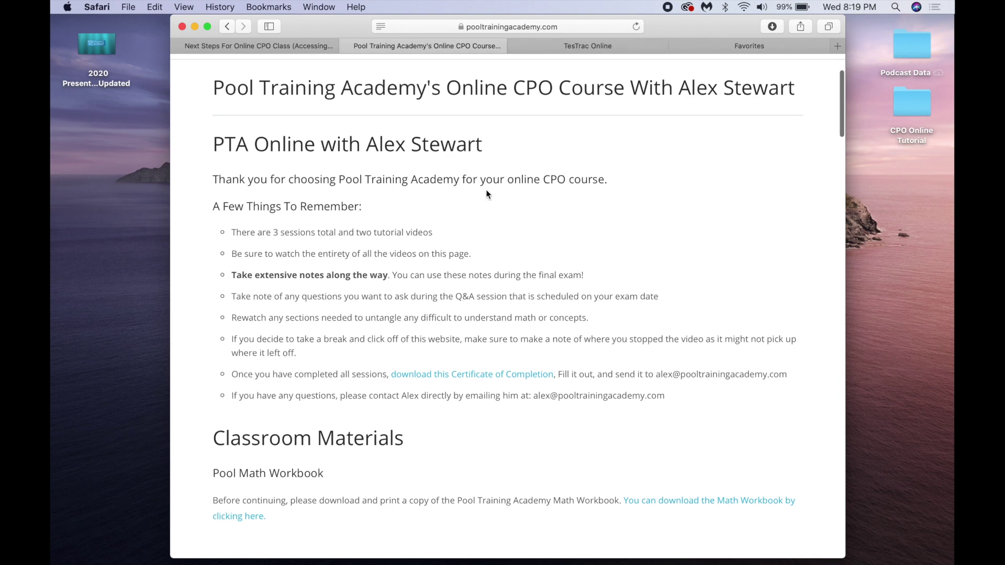
scroll(486, 194, "down", 10)
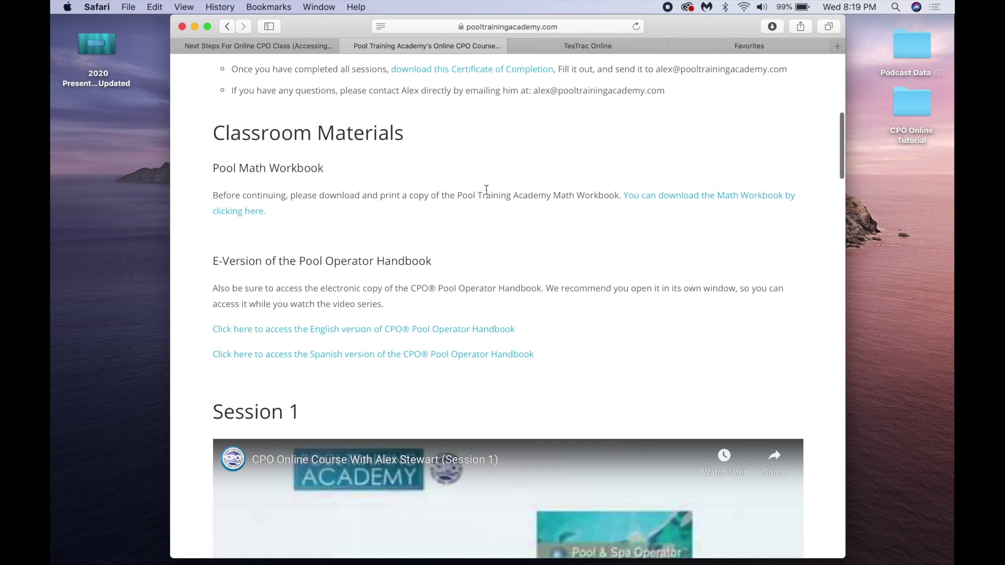
scroll(486, 192, "up", 8)
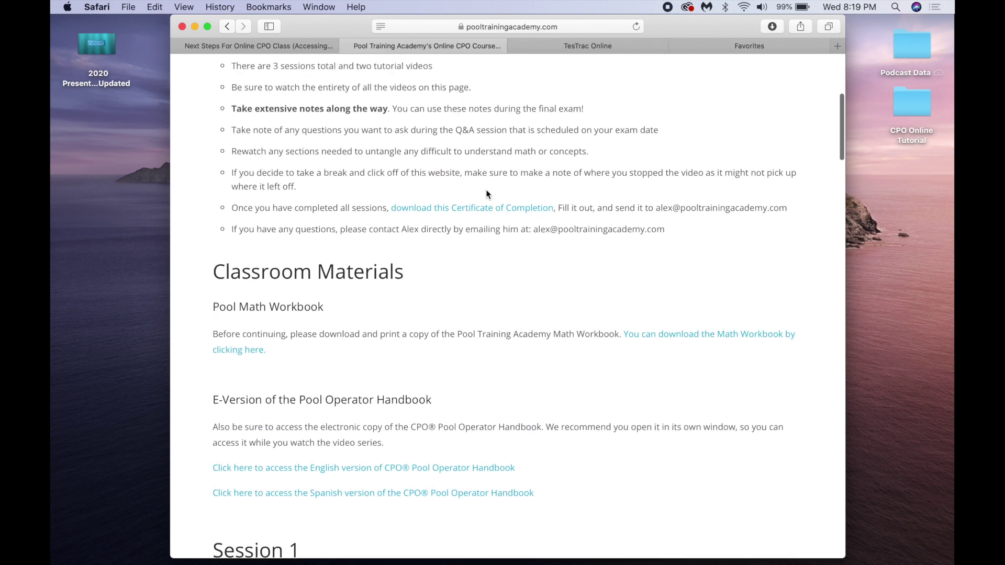
scroll(394, 328, "down", 3)
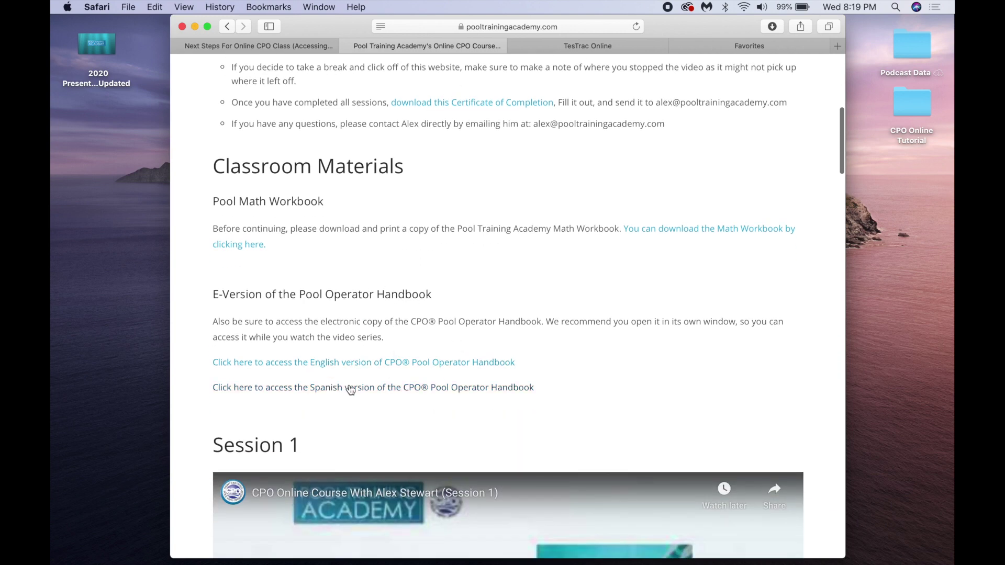
left_click(368, 363)
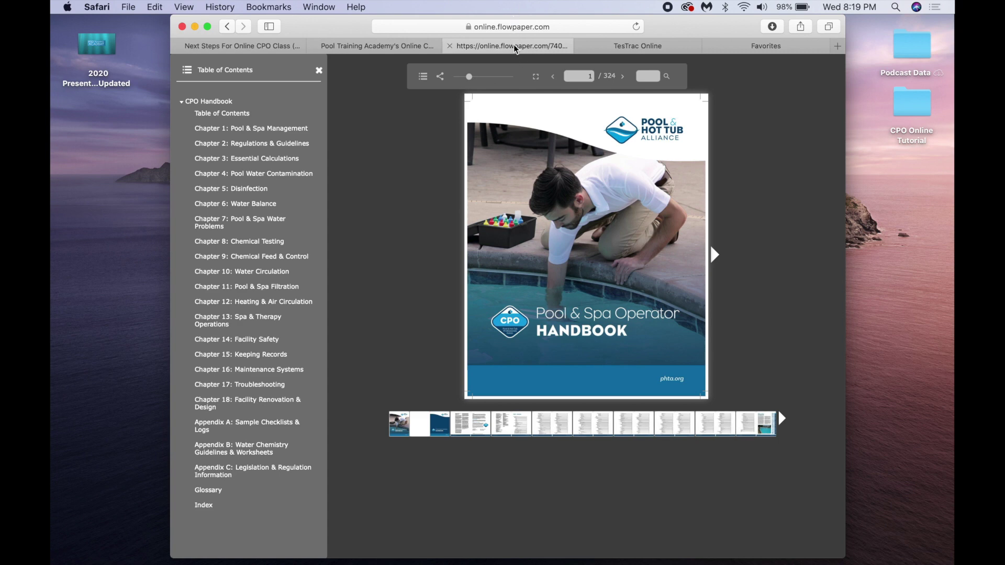
- Drag the FlowPaper handbook tab into its own window and bring the TesTrac exam back in front
left_click_drag(515, 49, 119, 166)
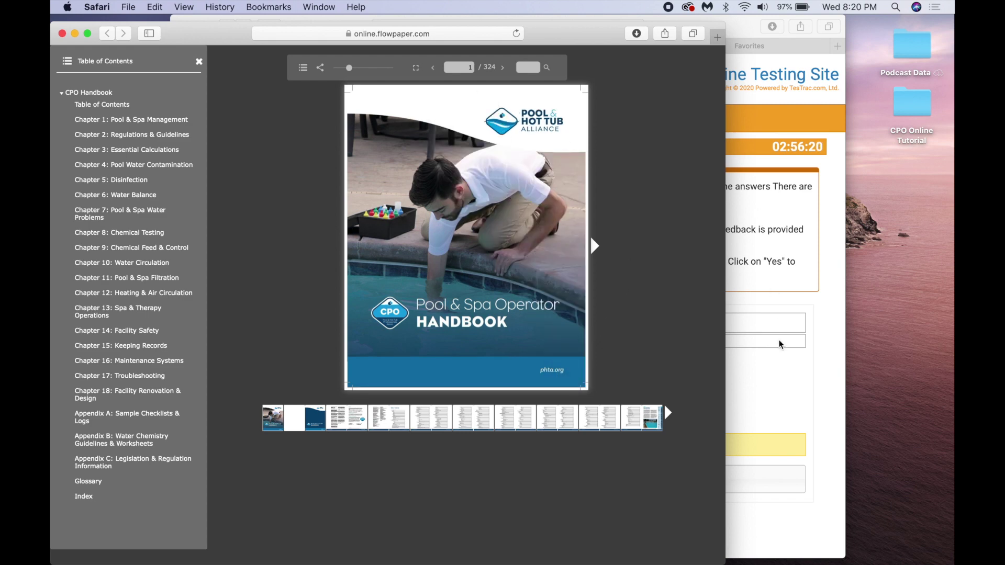
left_click(780, 357)
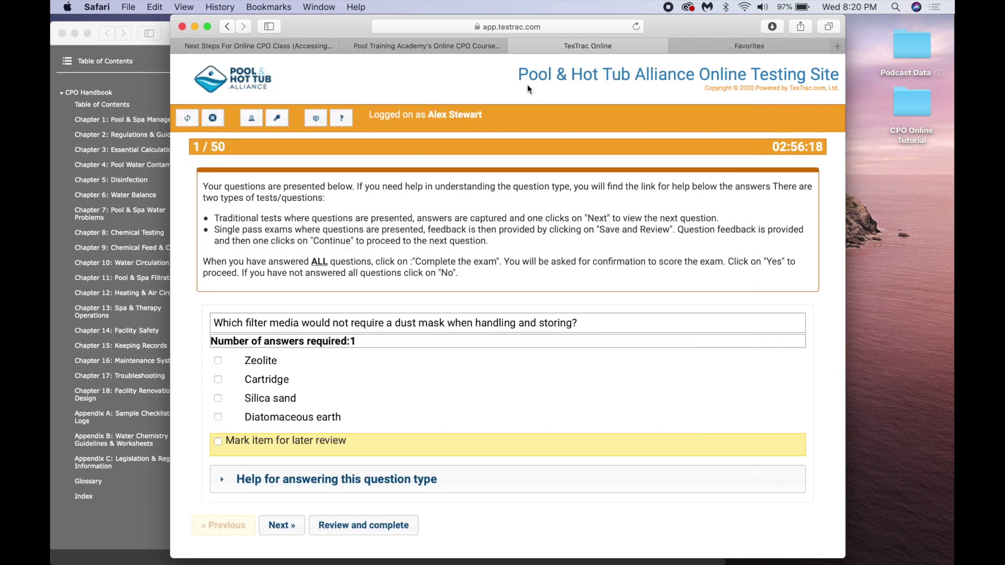
left_click(470, 47)
left_click(569, 47)
- Exit to the dashboard and resume CPO English Imperial from In-progress exams, back at question 3 of 50
left_click(213, 119)
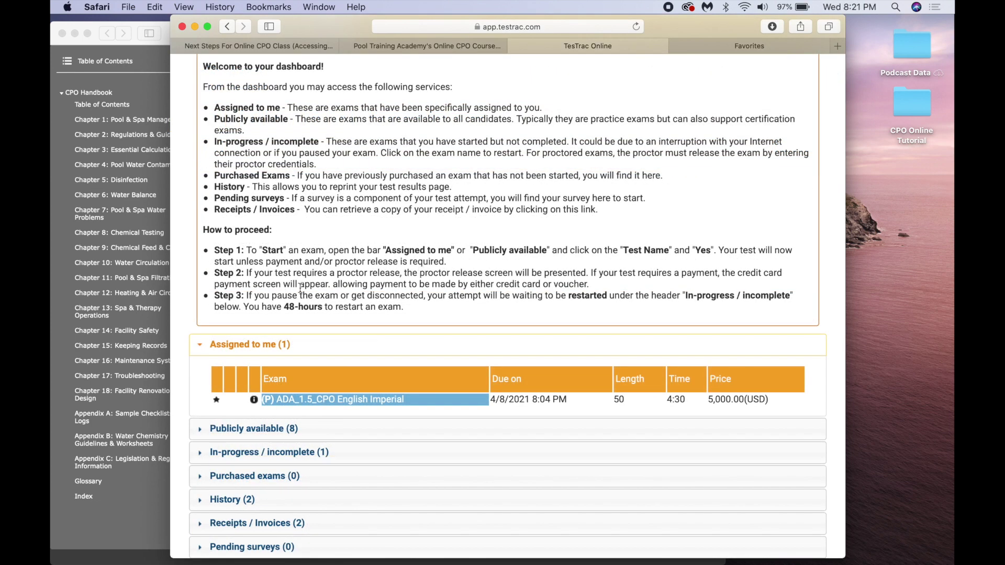
left_click(203, 348)
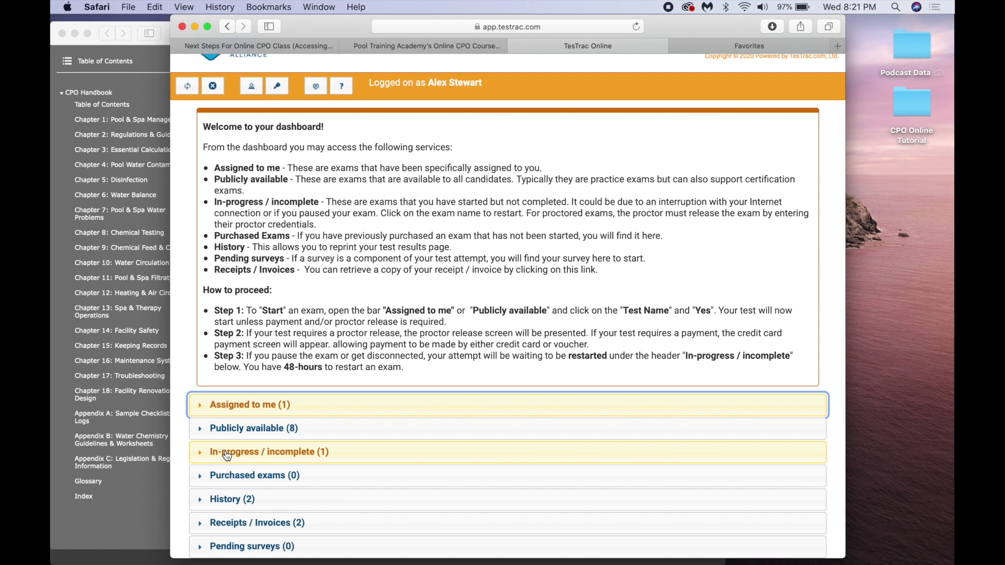
left_click(226, 455)
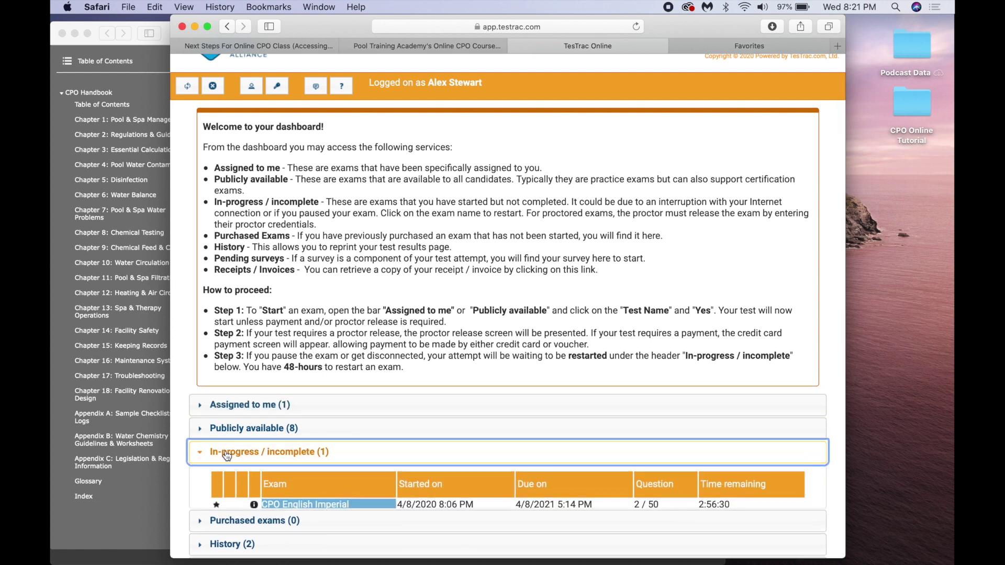
left_click(314, 509)
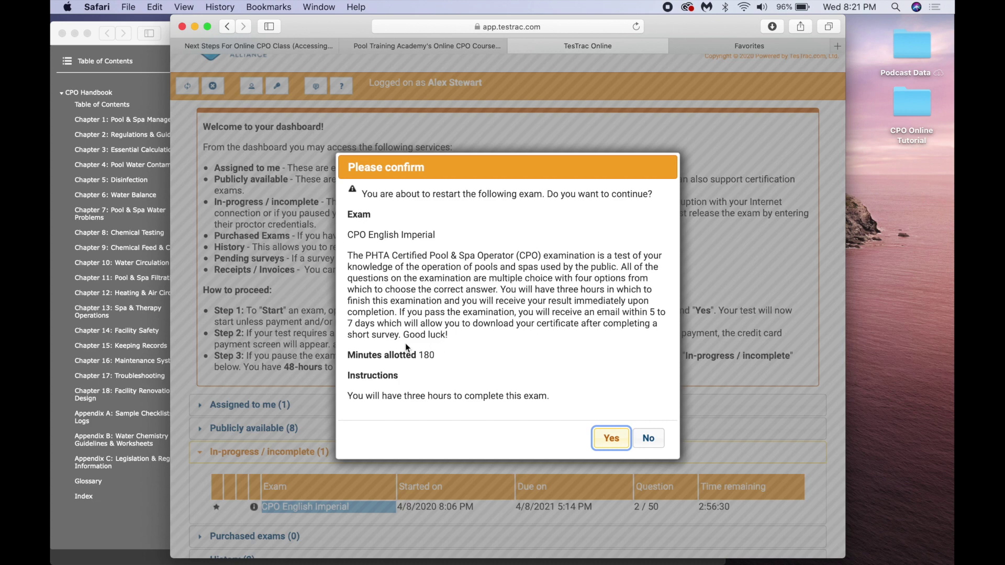
left_click(612, 439)
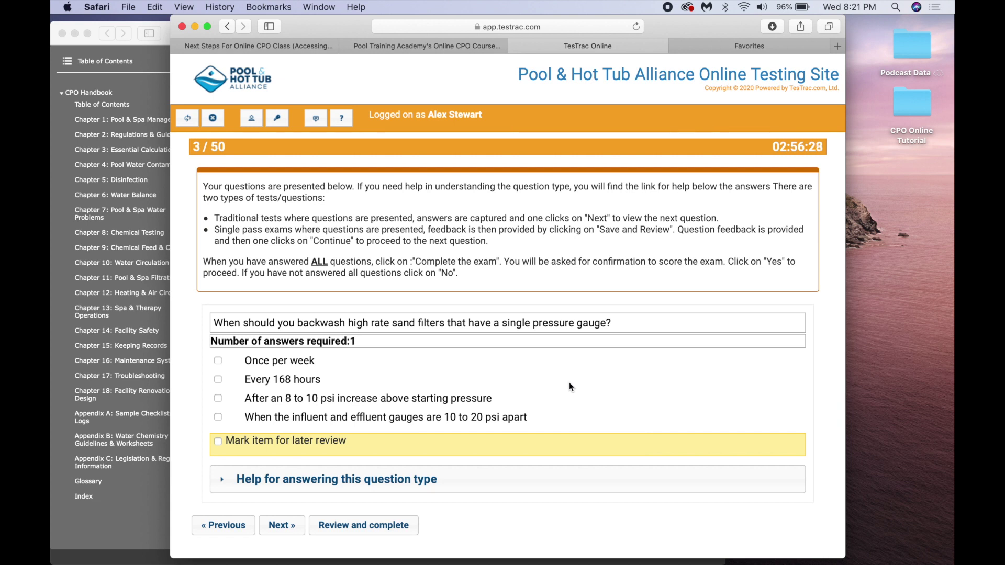